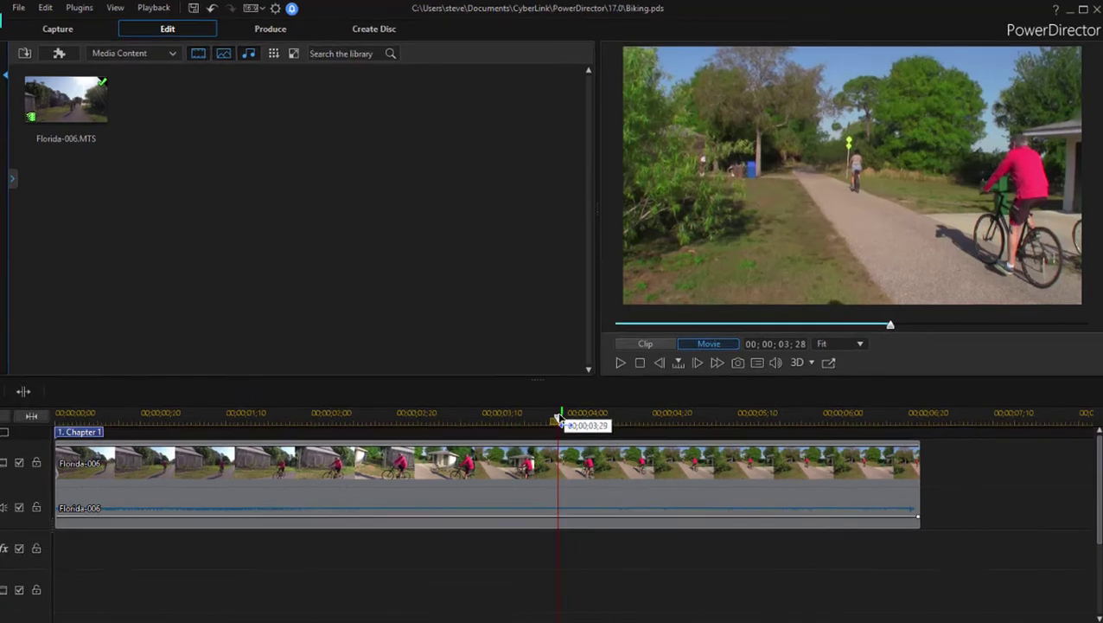
Scrub and play through the Florida-006 cycling footage, then return the playhead to 00;00;00;00.
{"action": "left_click_drag", "start_coordinate": [558, 419], "coordinate": [326, 438]}
{"action": "left_click_drag", "start_coordinate": [189, 516], "coordinate": [0, 521]}
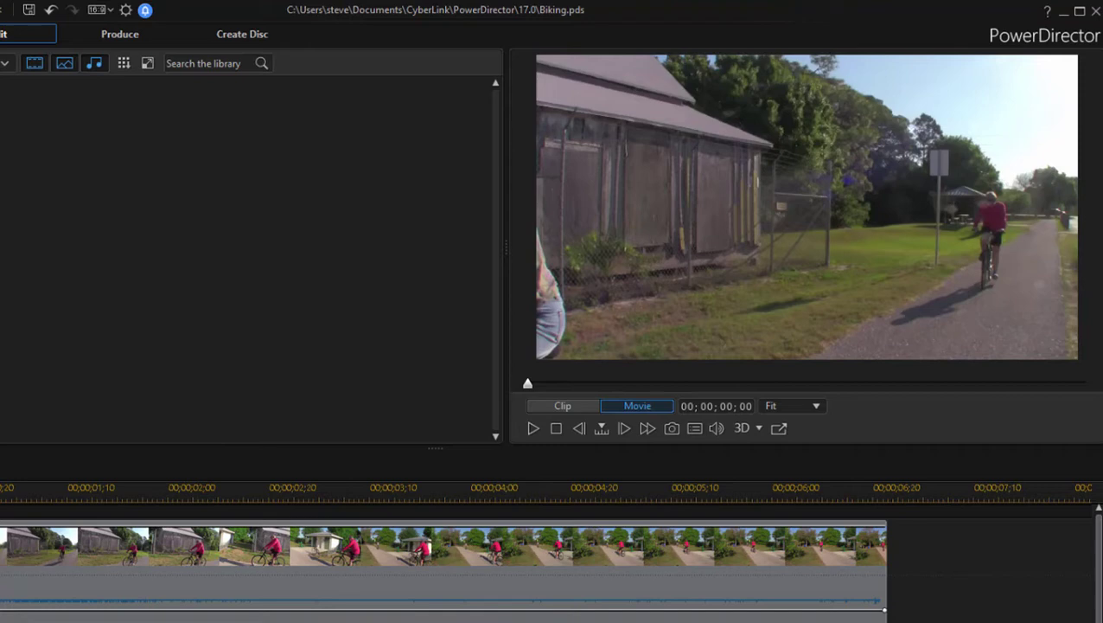
{"action": "key", "text": "space"}
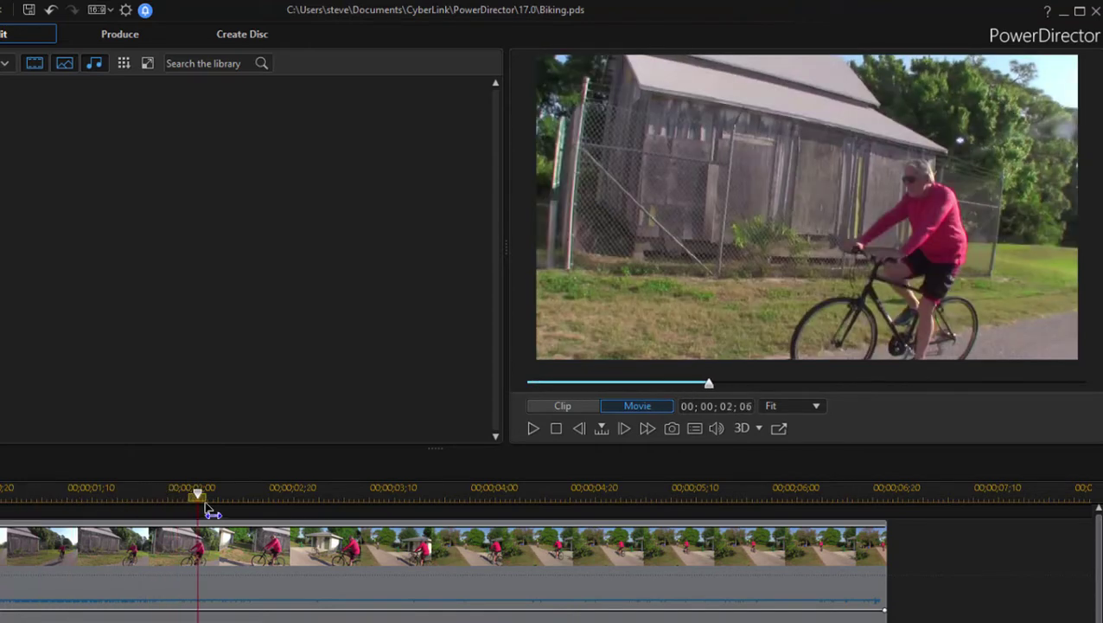
{"action": "left_click_drag", "start_coordinate": [208, 510], "coordinate": [282, 523]}
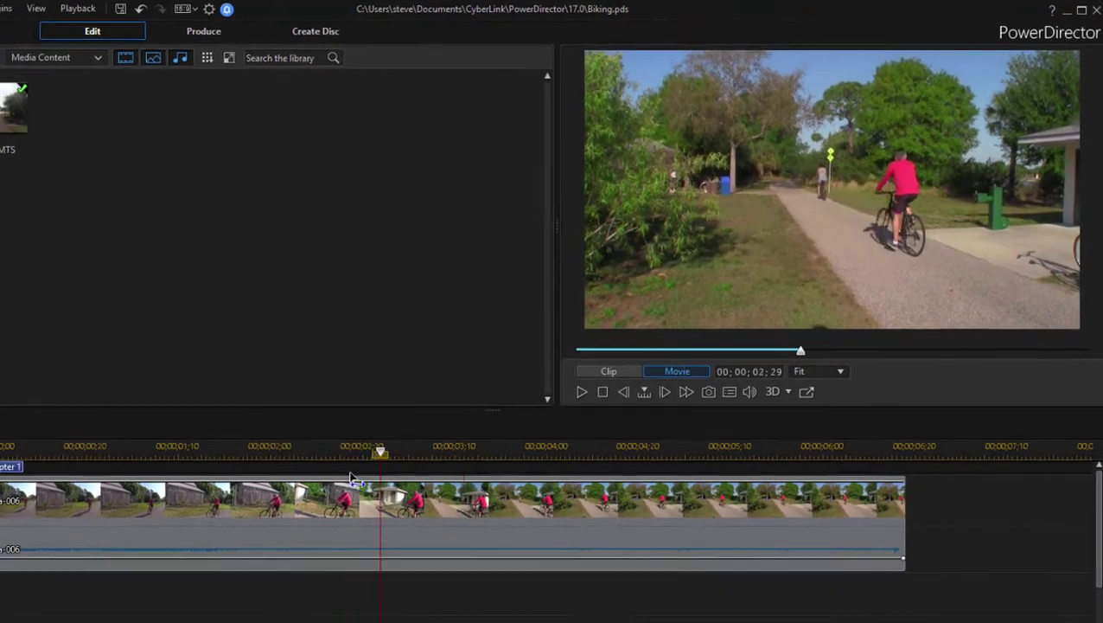
{"action": "left_click_drag", "start_coordinate": [351, 478], "coordinate": [45, 460]}
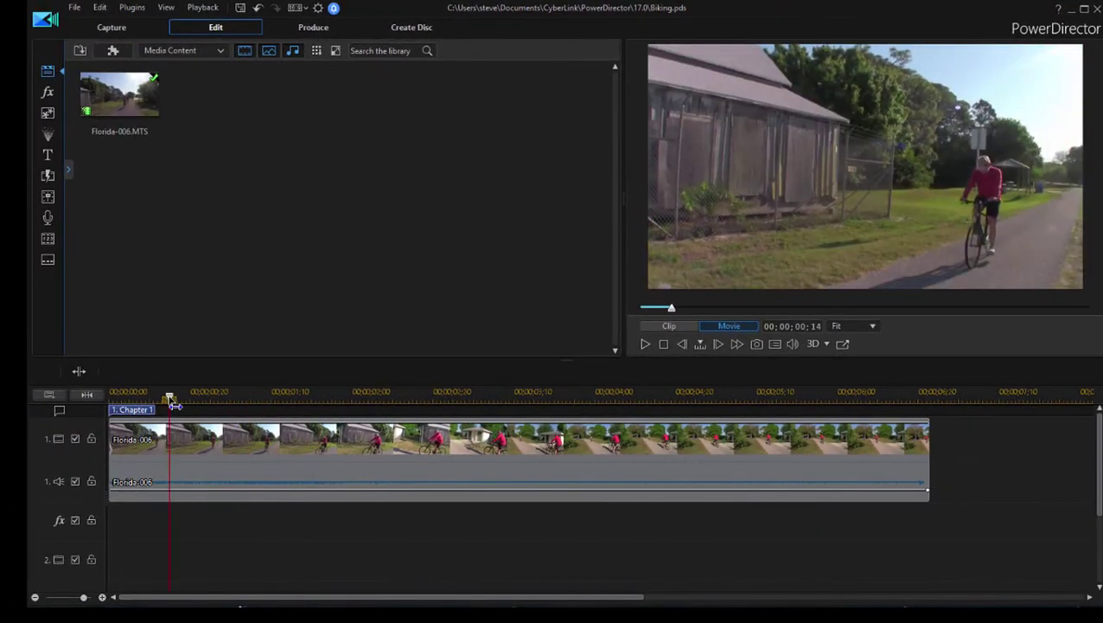
{"action": "left_click_drag", "start_coordinate": [173, 402], "coordinate": [101, 394]}
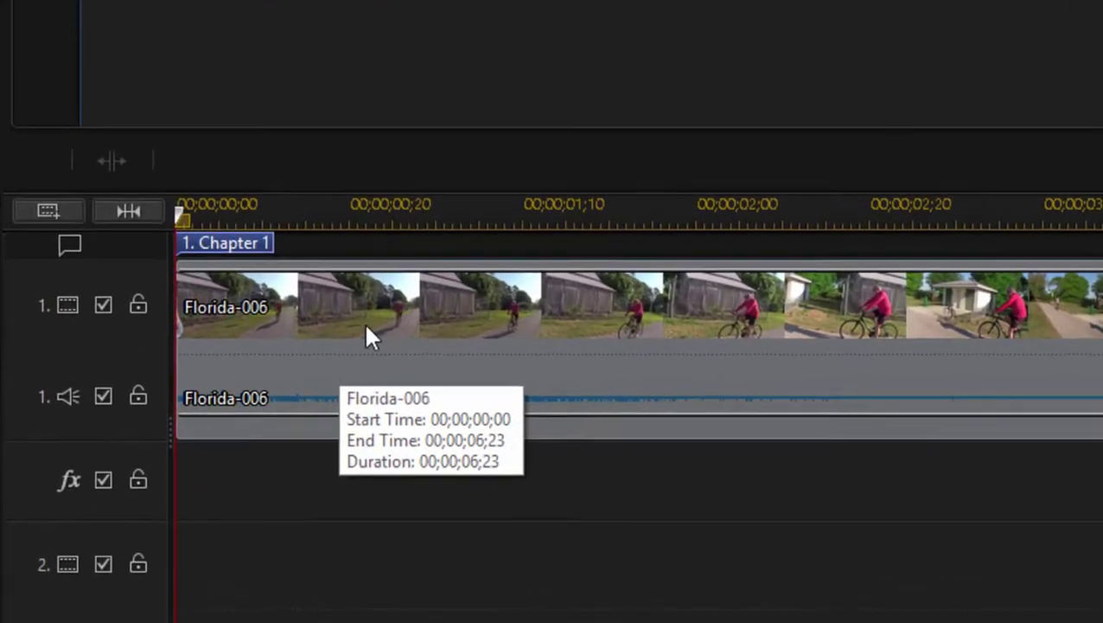
Select the Florida-006 clip and choose Mask Designer from the Designer list.
{"action": "left_click", "coordinate": [365, 320]}
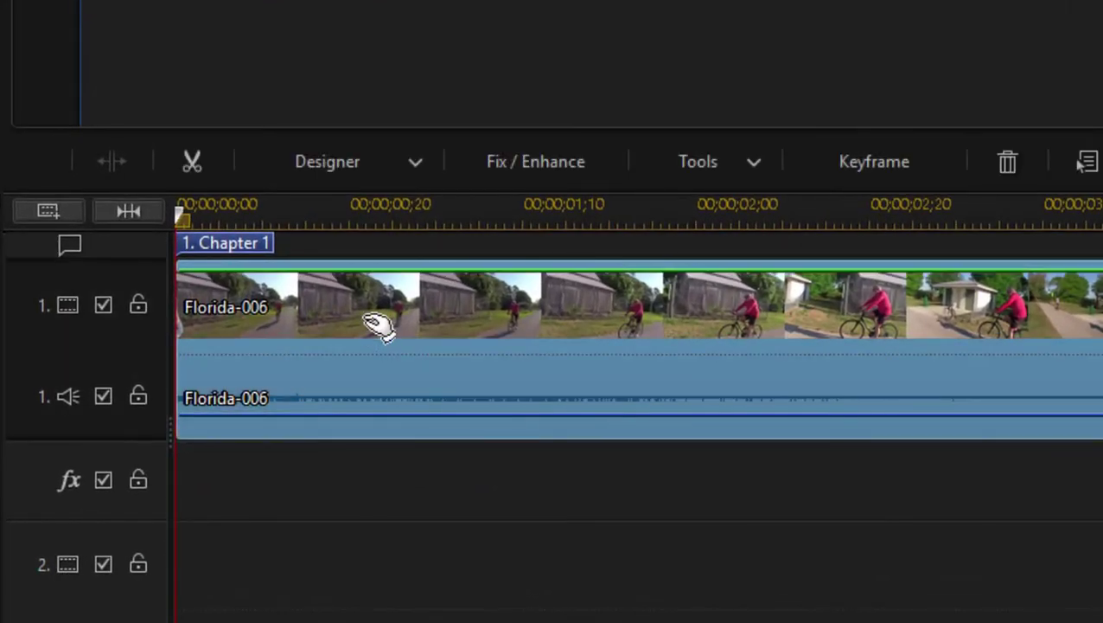
{"action": "left_click", "coordinate": [420, 160]}
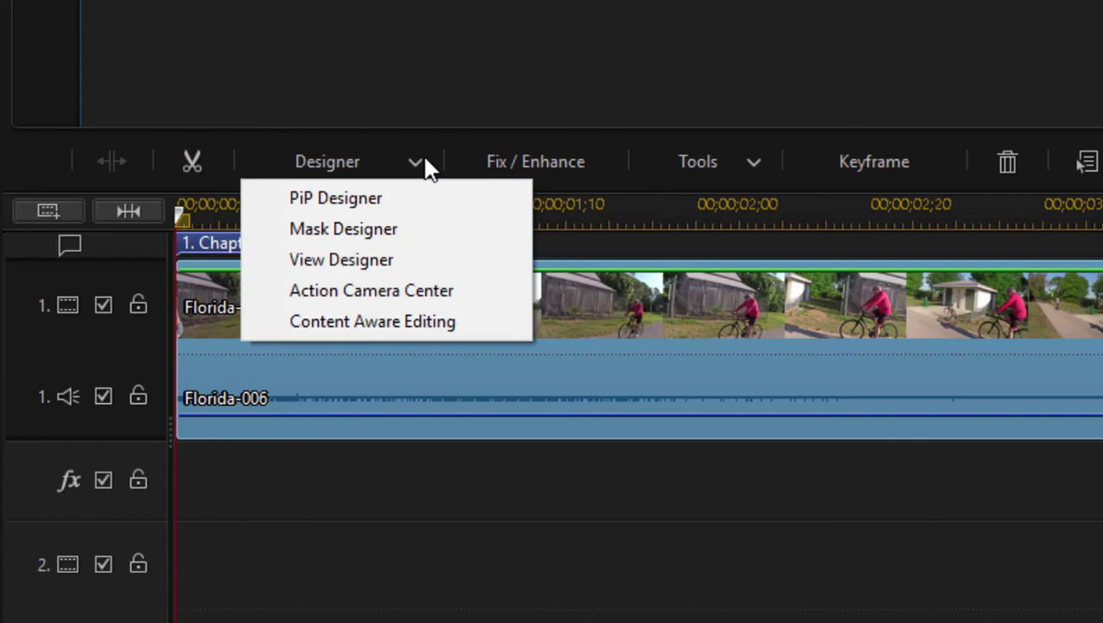
{"action": "left_click", "coordinate": [384, 227]}
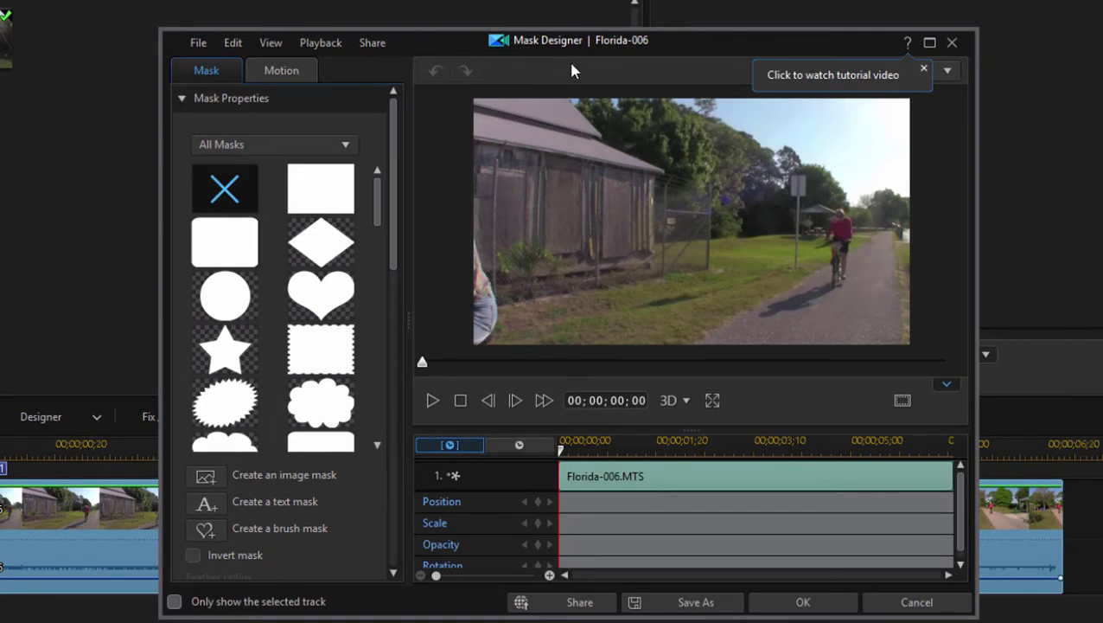
Apply the circle mask, shrink it and centre it over the cyclist on the right.
{"action": "left_click", "coordinate": [218, 298]}
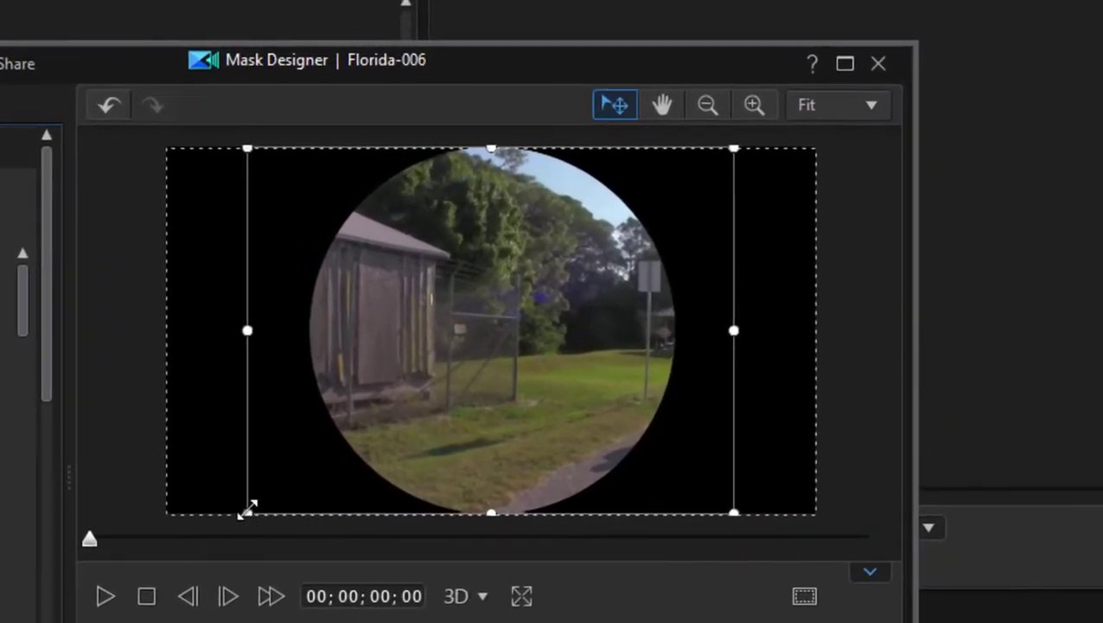
{"action": "left_click_drag", "start_coordinate": [247, 510], "coordinate": [599, 300]}
{"action": "left_click_drag", "start_coordinate": [670, 226], "coordinate": [721, 308]}
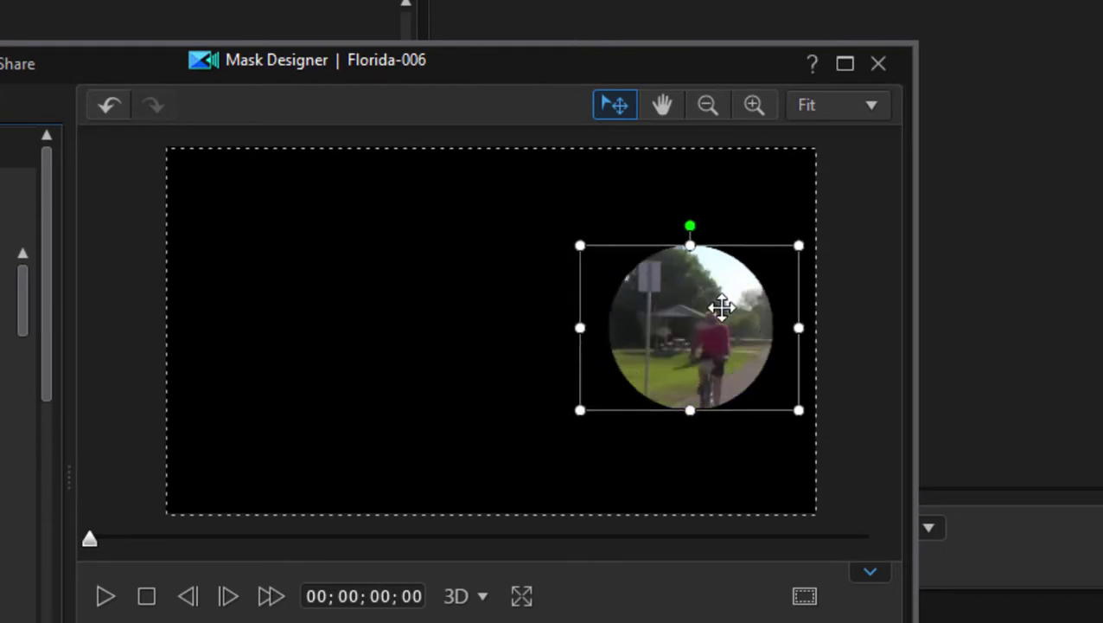
{"action": "left_click_drag", "start_coordinate": [581, 409], "coordinate": [704, 320]}
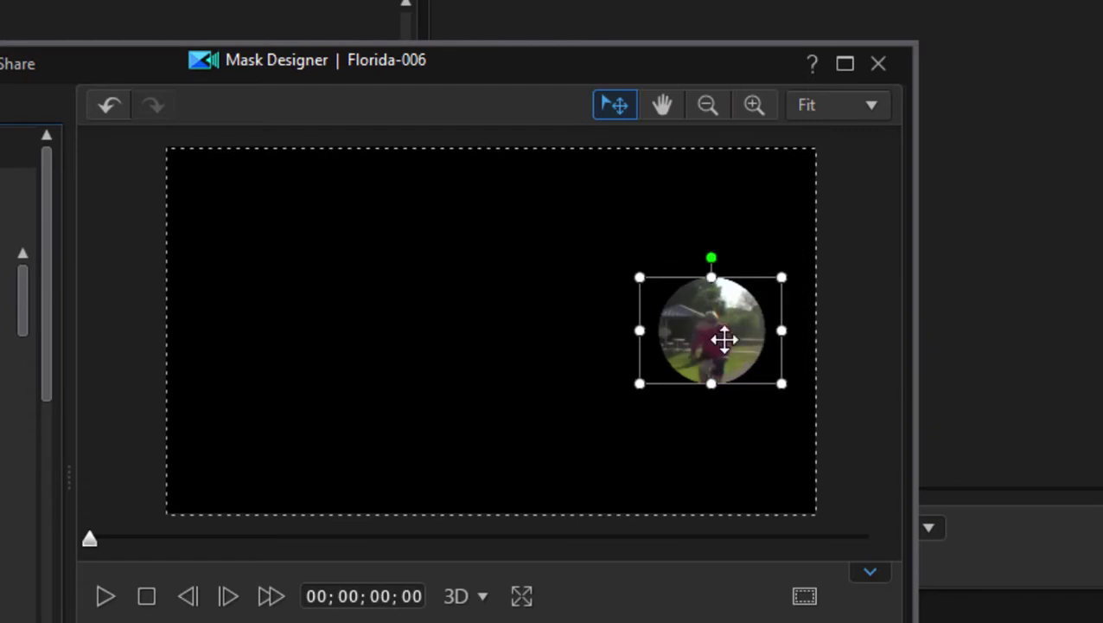
{"action": "left_click_drag", "start_coordinate": [780, 383], "coordinate": [760, 367]}
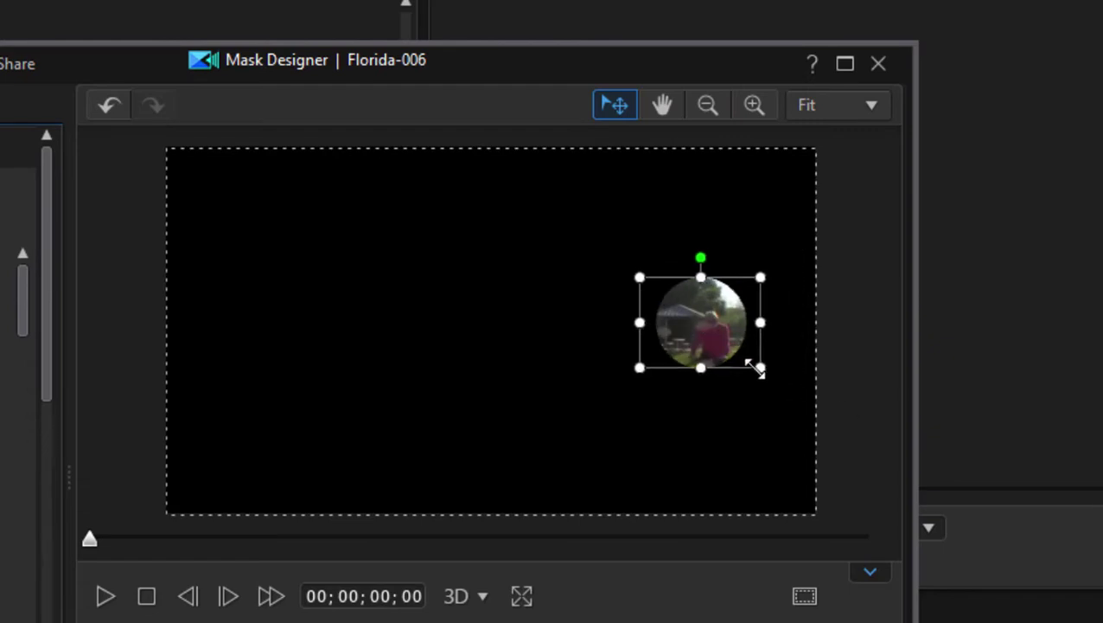
{"action": "left_click_drag", "start_coordinate": [710, 311], "coordinate": [723, 329]}
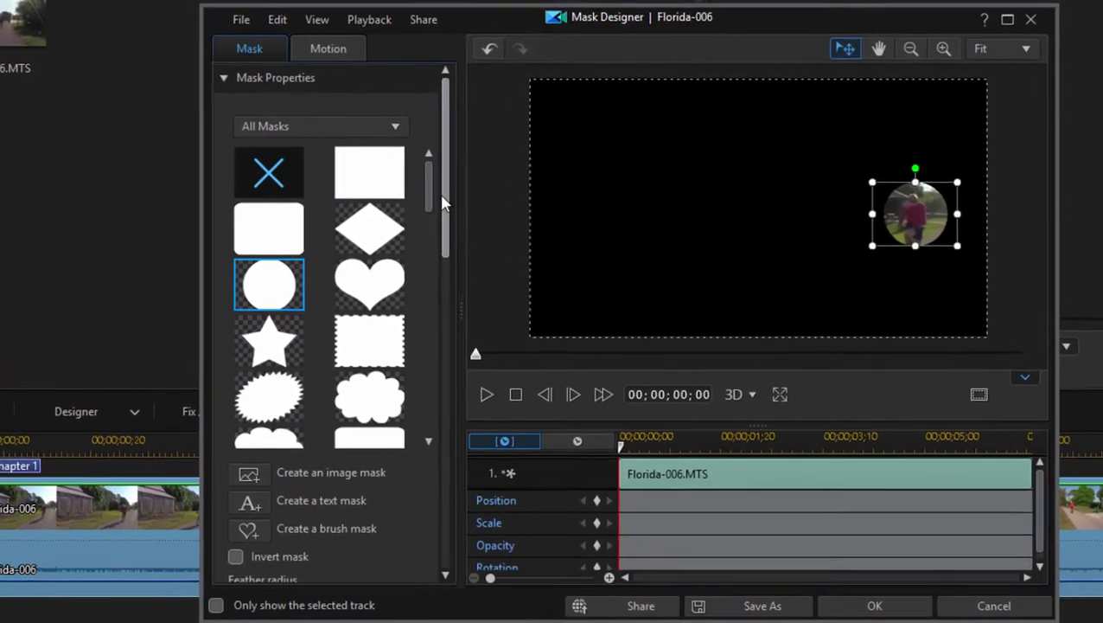
Scroll Mask Properties down to Mask Opacity and lower it from 100% to 62%.
{"action": "left_click_drag", "start_coordinate": [441, 196], "coordinate": [433, 339]}
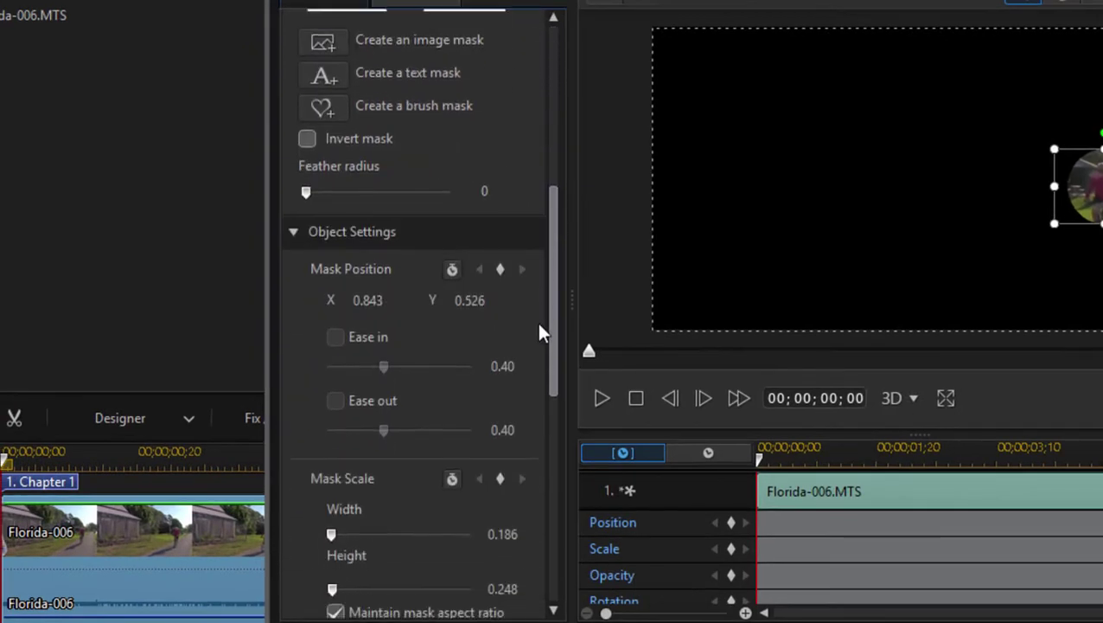
{"action": "left_click_drag", "start_coordinate": [538, 333], "coordinate": [532, 391]}
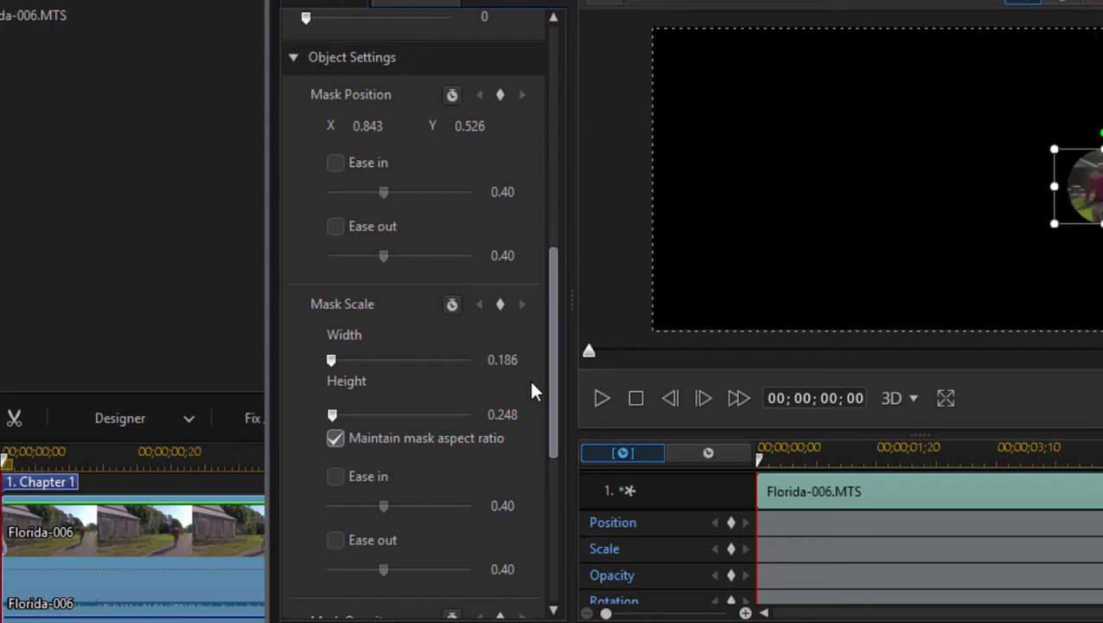
{"action": "left_click_drag", "start_coordinate": [532, 386], "coordinate": [531, 511]}
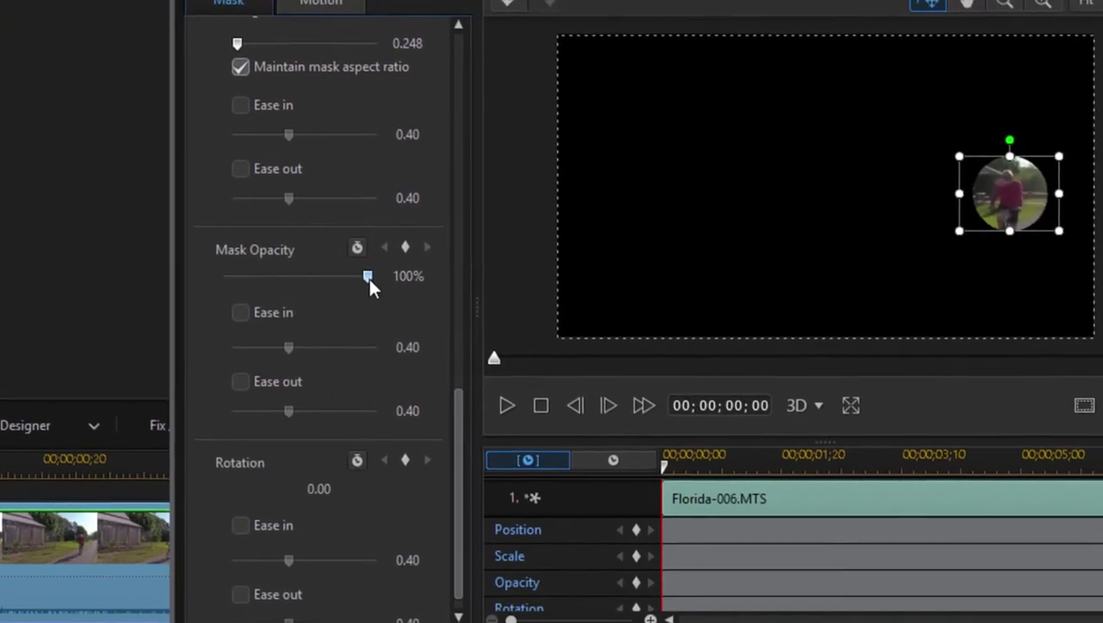
{"action": "left_click_drag", "start_coordinate": [463, 271], "coordinate": [418, 270]}
{"action": "mouse_move", "coordinate": [179, 280]}
{"action": "left_mouse_down"}
{"action": "mouse_move", "coordinate": [148, 280]}
{"action": "mouse_move", "coordinate": [191, 297]}
{"action": "left_mouse_up"}
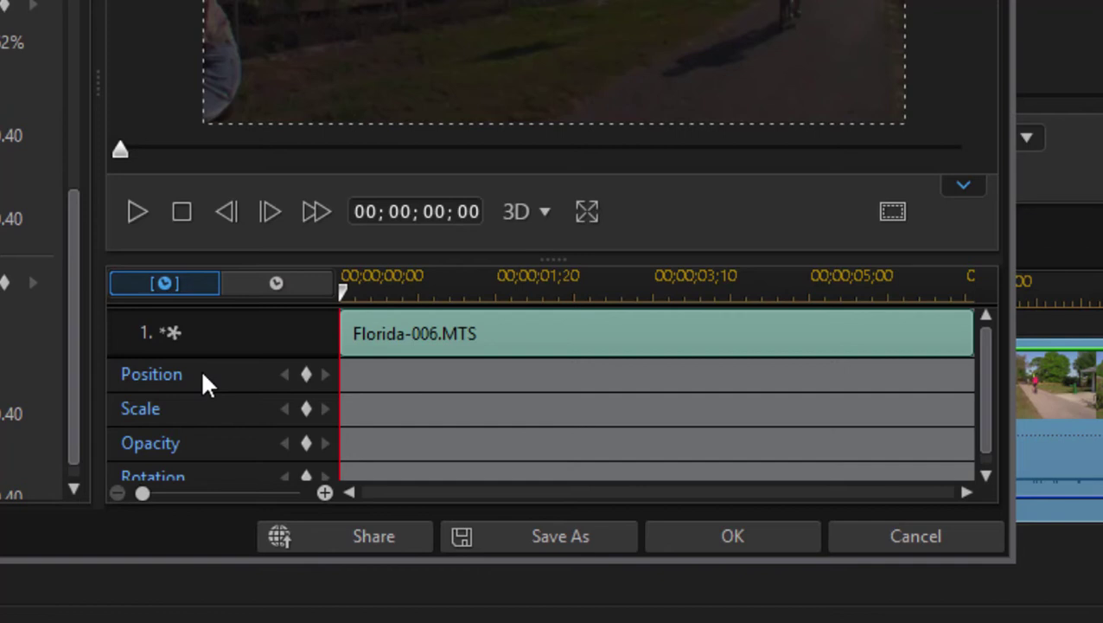
Add a starting Scale keyframe for the mask and play a few frames forward.
{"action": "left_click", "coordinate": [308, 409]}
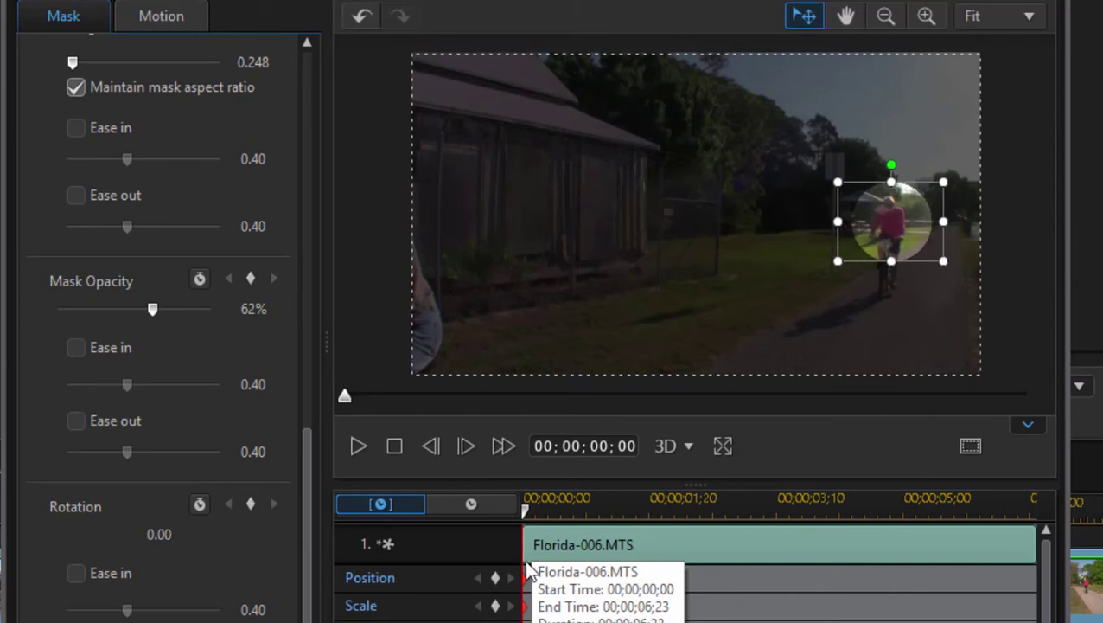
{"action": "key", "text": "space"}
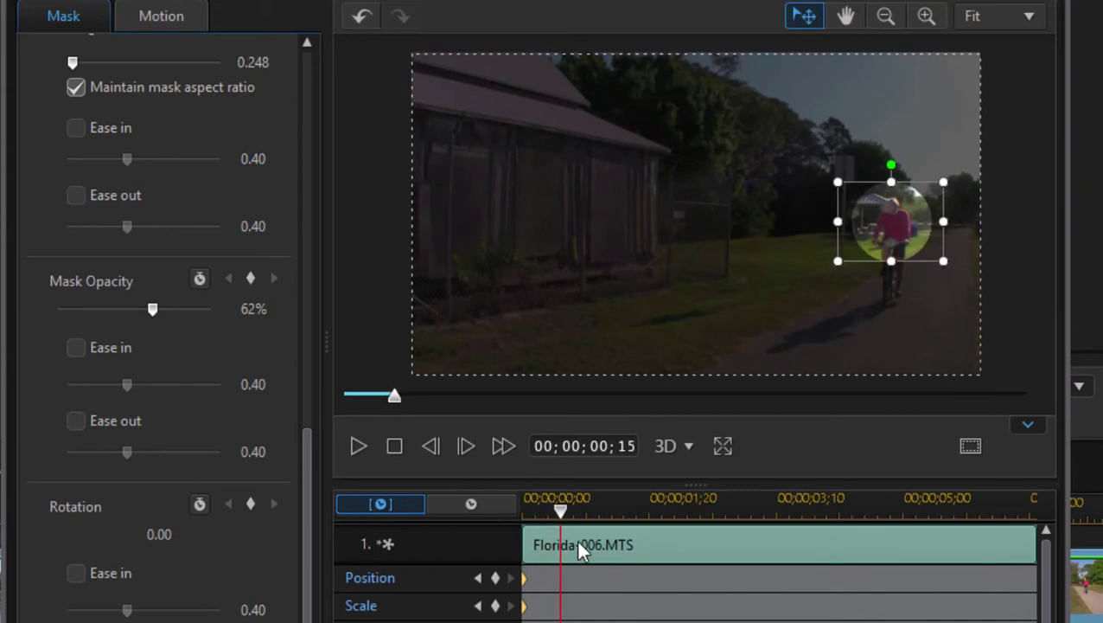
{"action": "key", "text": "space"}
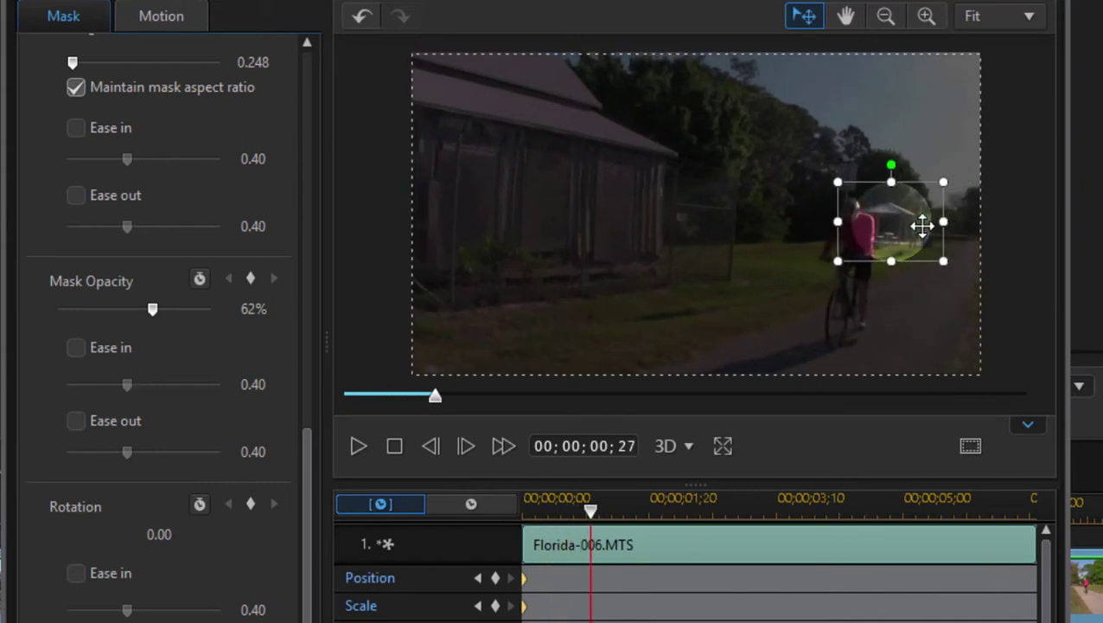
Near 00;00;00;27, enlarge the spotlight to 0.289 and recentre it on the cyclist.
{"action": "left_click_drag", "start_coordinate": [914, 217], "coordinate": [852, 220]}
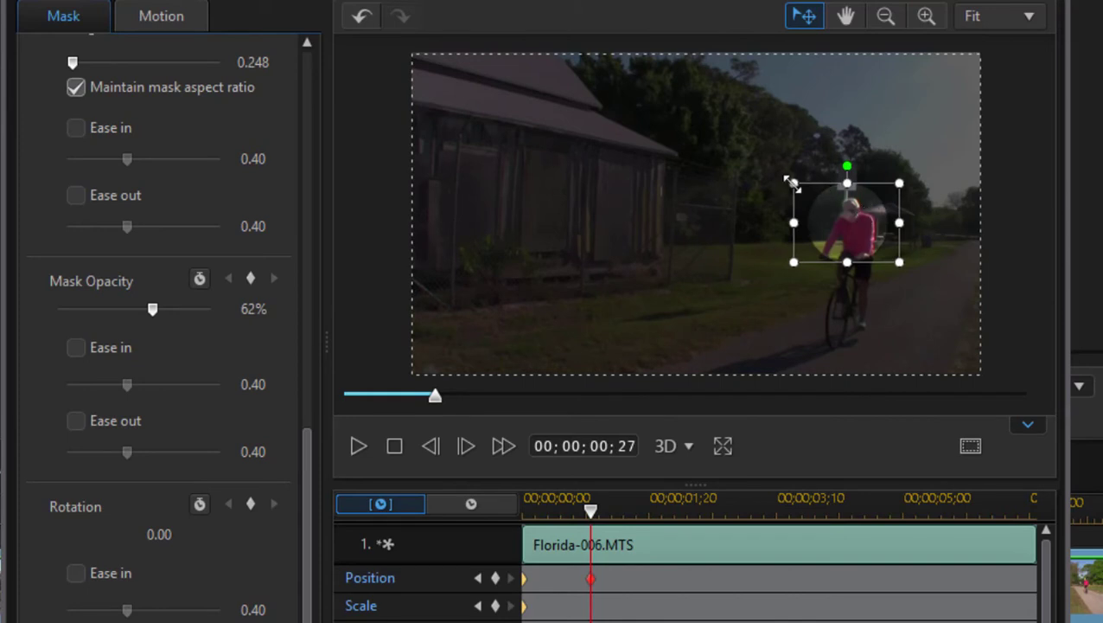
{"action": "left_click_drag", "start_coordinate": [793, 183], "coordinate": [776, 170]}
{"action": "mouse_move", "coordinate": [827, 235]}
{"action": "left_mouse_down"}
{"action": "mouse_move", "coordinate": [840, 231]}
{"action": "mouse_move", "coordinate": [841, 243]}
{"action": "left_mouse_up"}
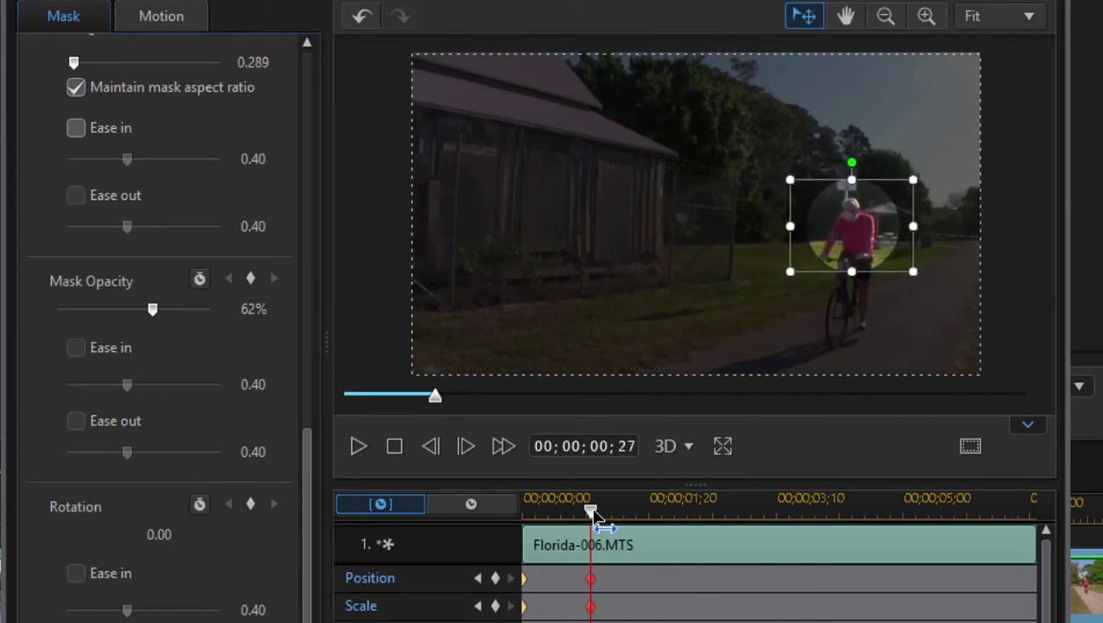
{"action": "left_click_drag", "start_coordinate": [594, 509], "coordinate": [650, 512]}
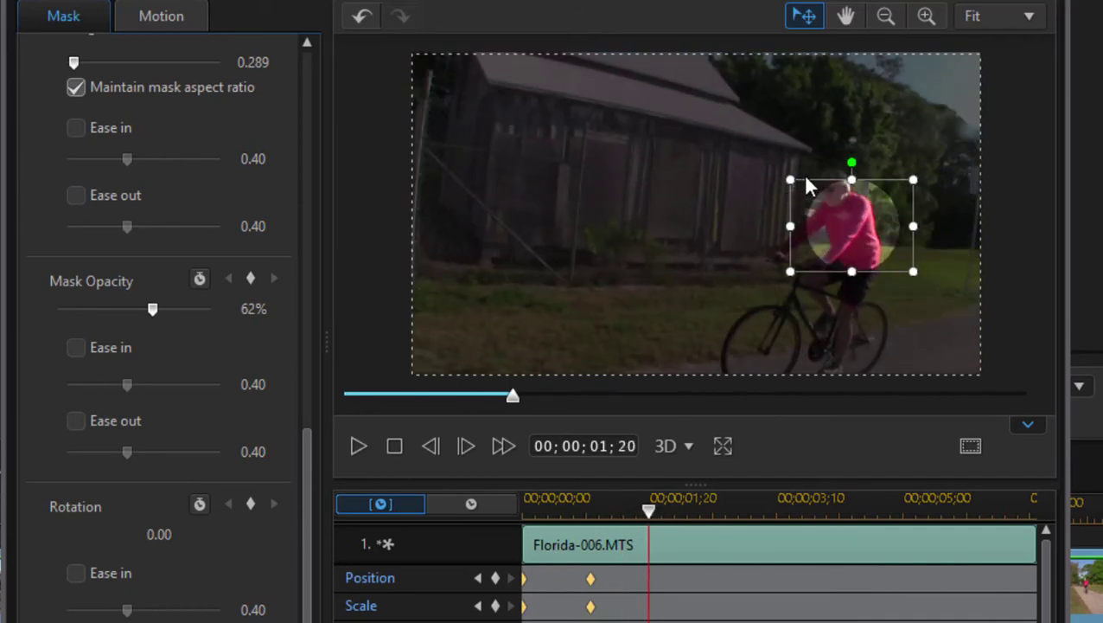
Keyframe the spotlight larger and recentred on the approaching cyclist around 02;13.
{"action": "left_click_drag", "start_coordinate": [783, 178], "coordinate": [743, 146]}
{"action": "left_click_drag", "start_coordinate": [648, 511], "coordinate": [714, 517]}
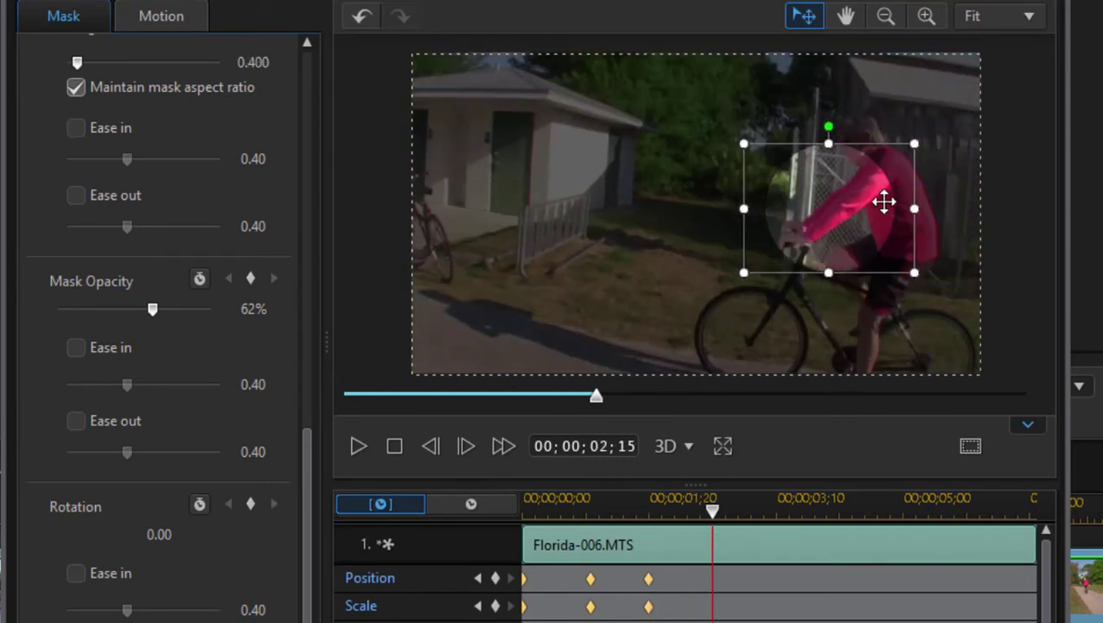
{"action": "left_click_drag", "start_coordinate": [922, 138], "coordinate": [997, 101]}
{"action": "left_click_drag", "start_coordinate": [735, 516], "coordinate": [792, 512]}
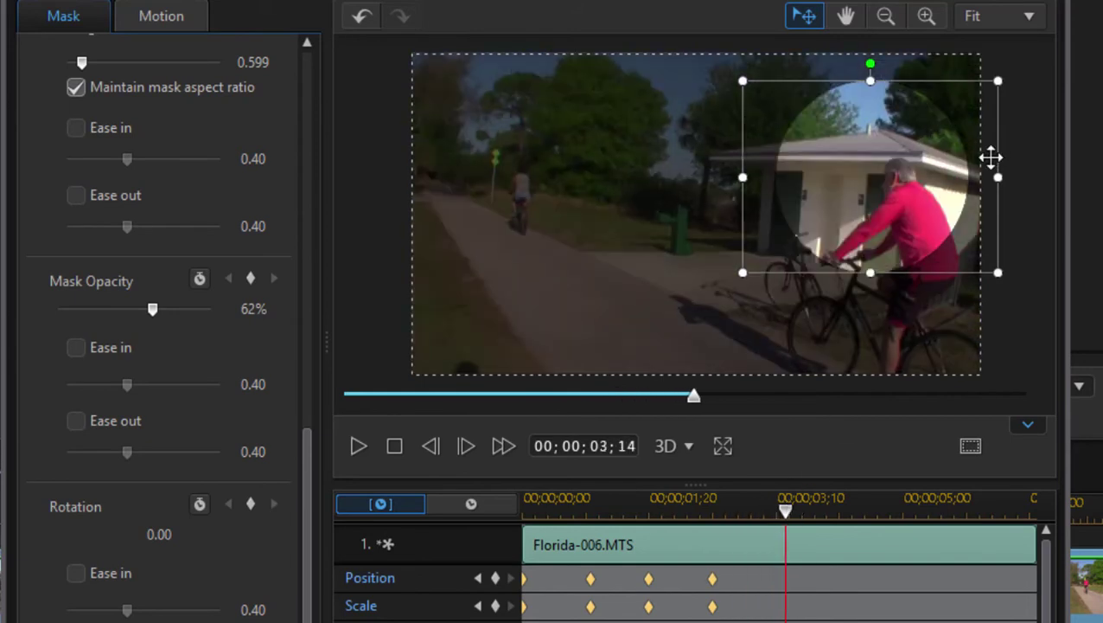
{"action": "left_click_drag", "start_coordinate": [929, 206], "coordinate": [967, 273]}
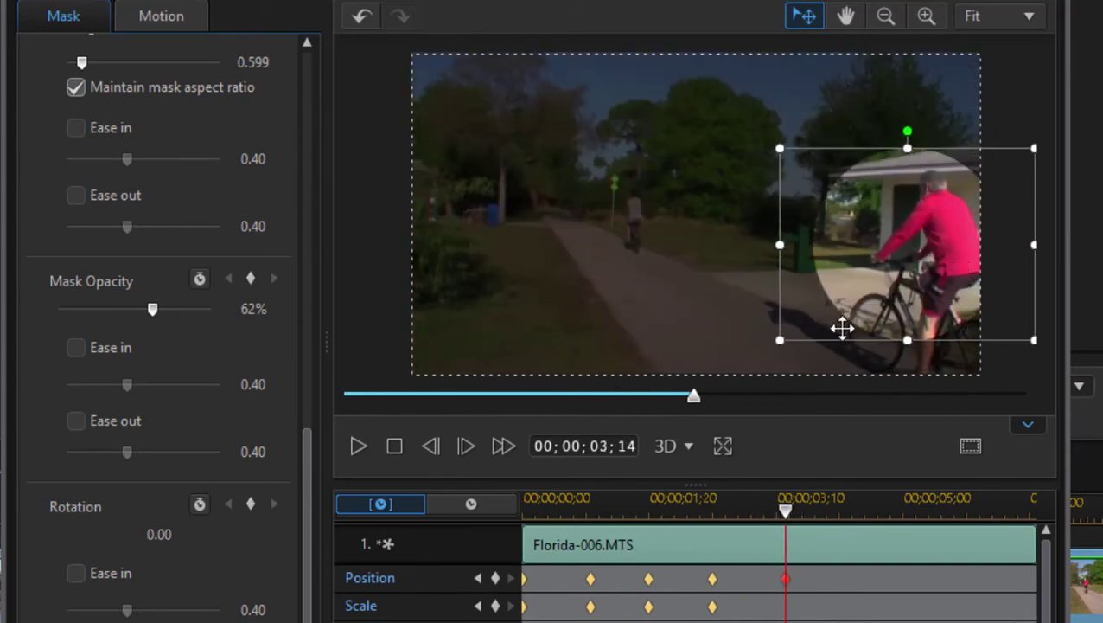
{"action": "left_click_drag", "start_coordinate": [775, 343], "coordinate": [839, 296]}
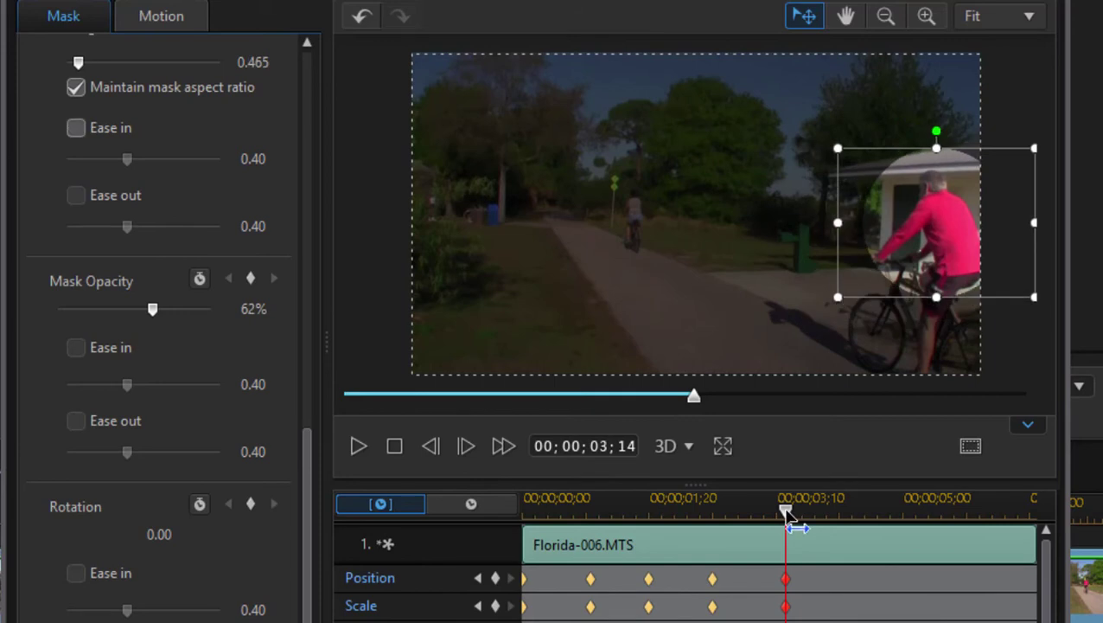
At 04;05 and the next point, shift the spotlight up-left, then left, onto the cyclist.
{"action": "left_click_drag", "start_coordinate": [788, 514], "coordinate": [839, 512]}
{"action": "left_click_drag", "start_coordinate": [1018, 278], "coordinate": [891, 199]}
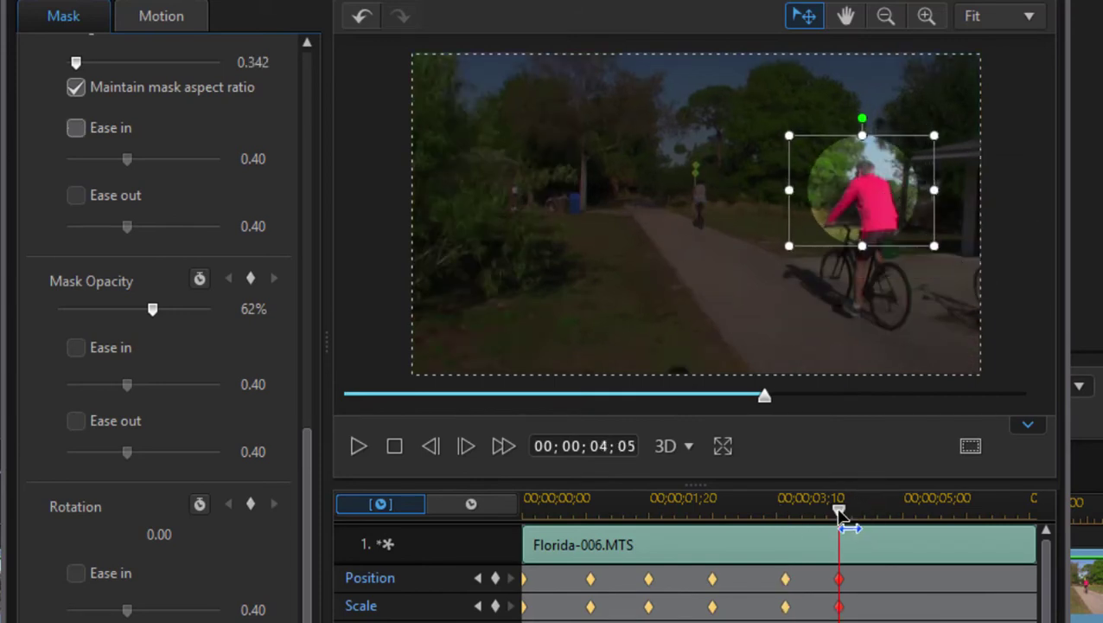
{"action": "left_click_drag", "start_coordinate": [839, 511], "coordinate": [892, 531]}
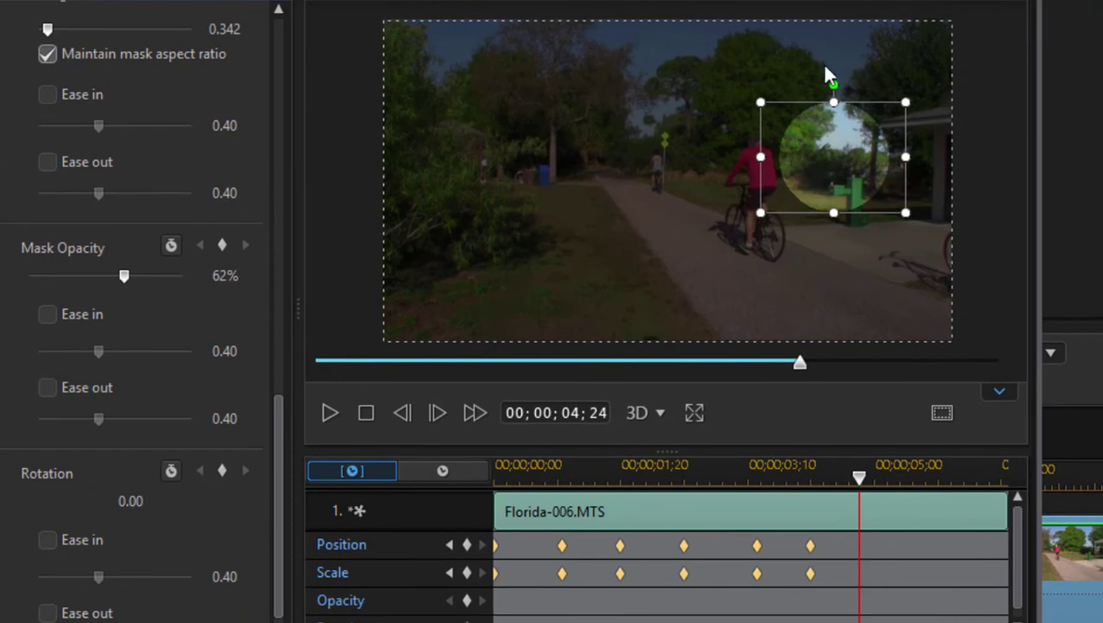
{"action": "left_click_drag", "start_coordinate": [834, 165], "coordinate": [769, 165]}
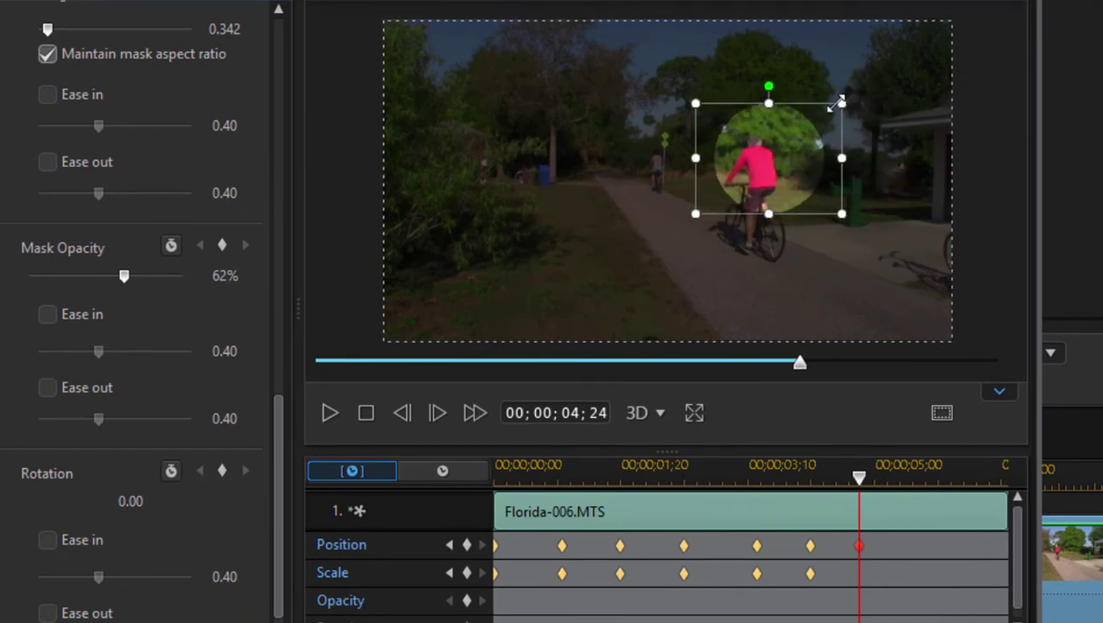
Around 05;22–05;29, move the spotlight up-left and shrink it for the distant cyclist.
{"action": "left_click_drag", "start_coordinate": [838, 103], "coordinate": [810, 127]}
{"action": "left_click", "coordinate": [930, 478]}
{"action": "left_click_drag", "start_coordinate": [938, 482], "coordinate": [949, 478]}
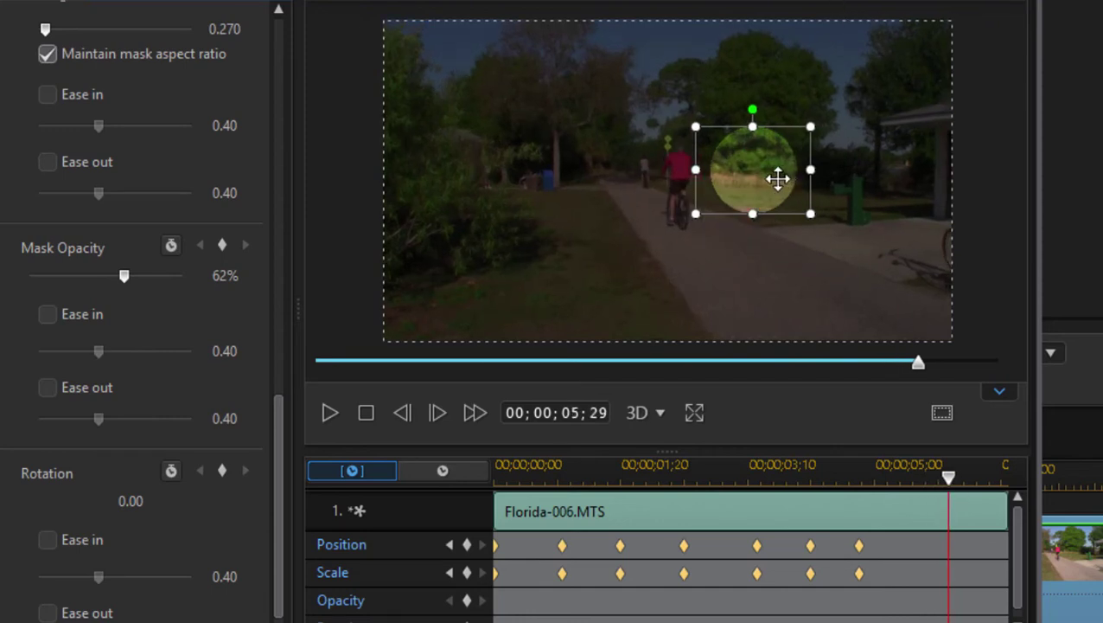
{"action": "left_click_drag", "start_coordinate": [778, 177], "coordinate": [702, 164]}
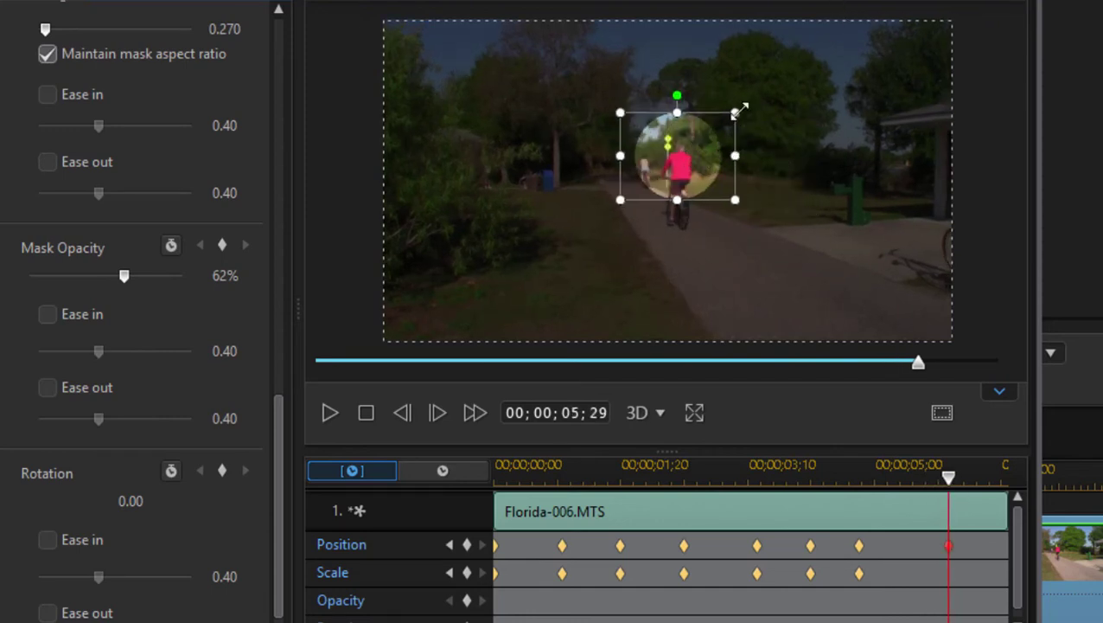
{"action": "left_click_drag", "start_coordinate": [737, 111], "coordinate": [711, 134]}
At 06;15, move the spotlight left and shrink it to scale 0.133.
{"action": "left_click", "coordinate": [989, 478]}
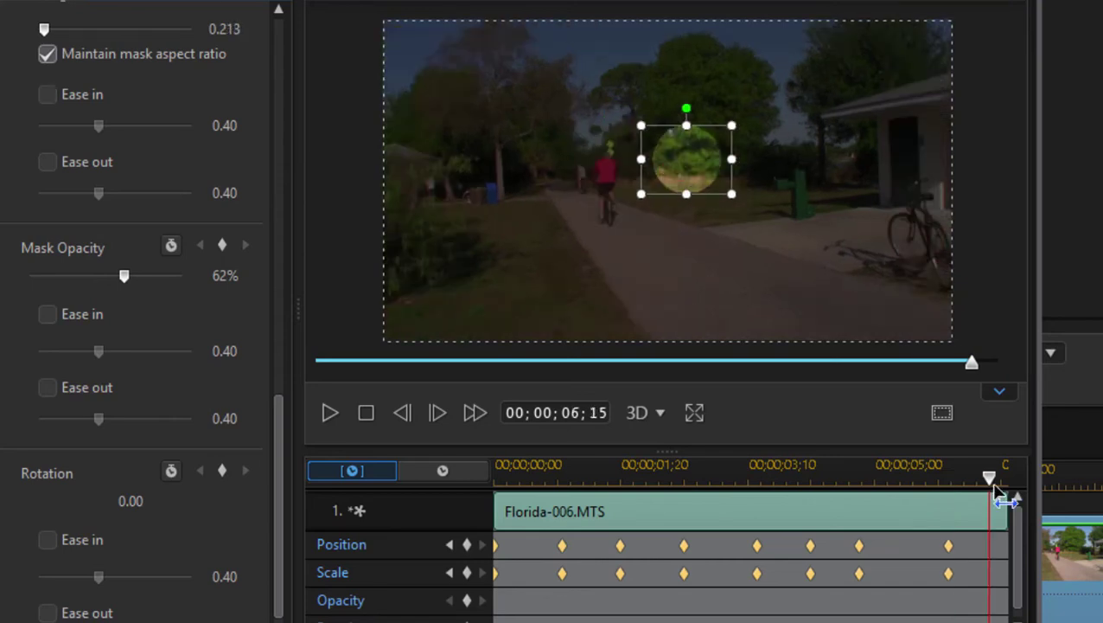
{"action": "left_click_drag", "start_coordinate": [651, 164], "coordinate": [577, 174]}
{"action": "left_click_drag", "start_coordinate": [659, 205], "coordinate": [630, 177]}
{"action": "left_click_drag", "start_coordinate": [989, 476], "coordinate": [382, 513]}
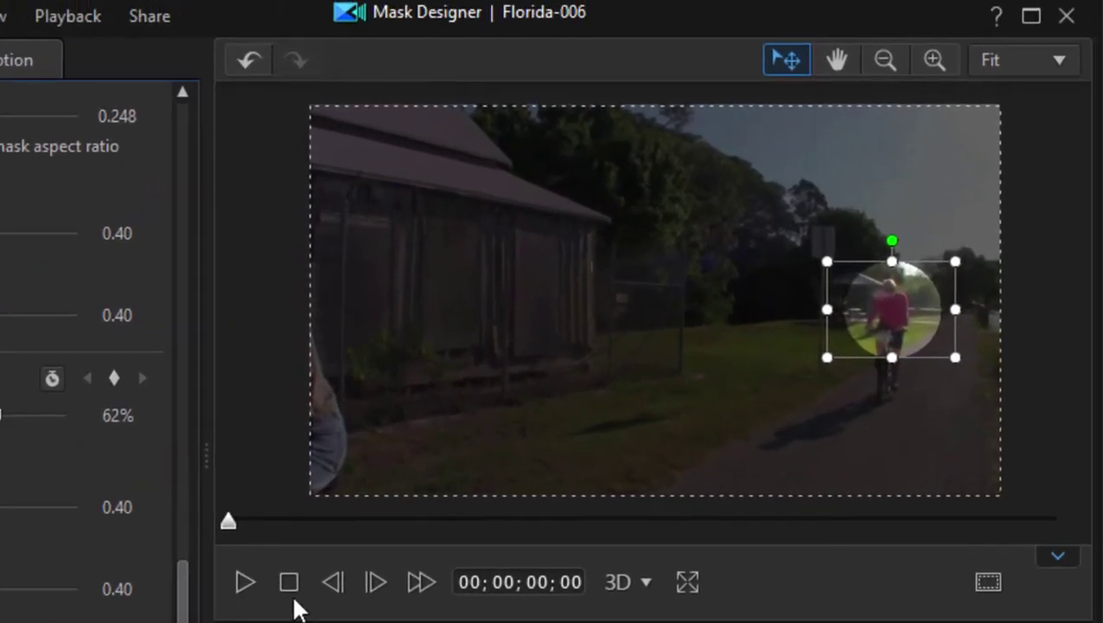
{"action": "left_click", "coordinate": [246, 582]}
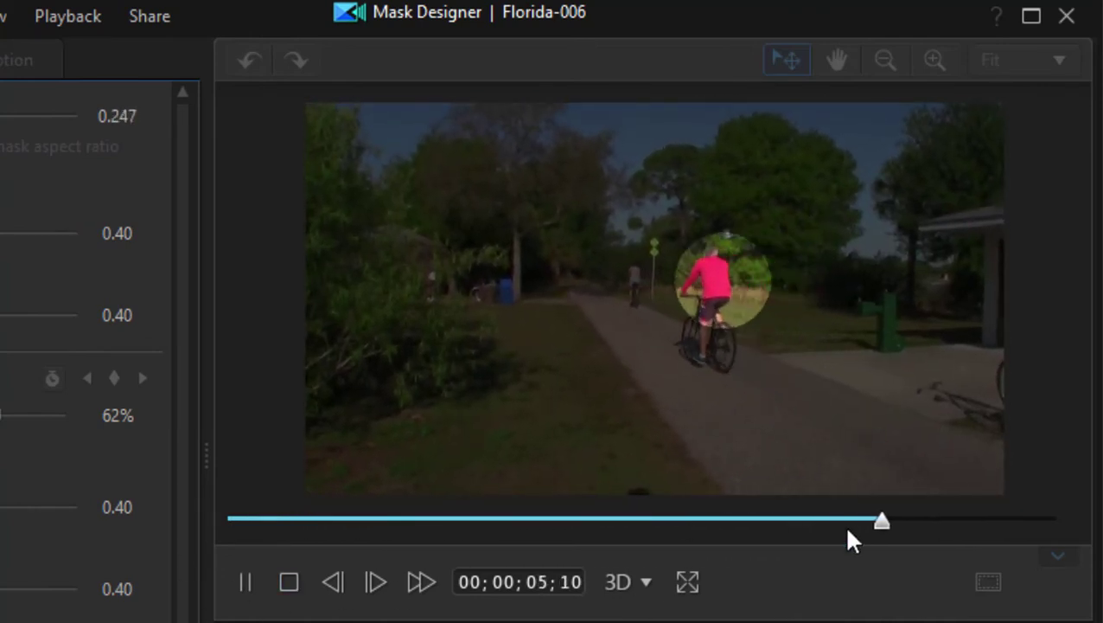
{"action": "left_click", "coordinate": [844, 521]}
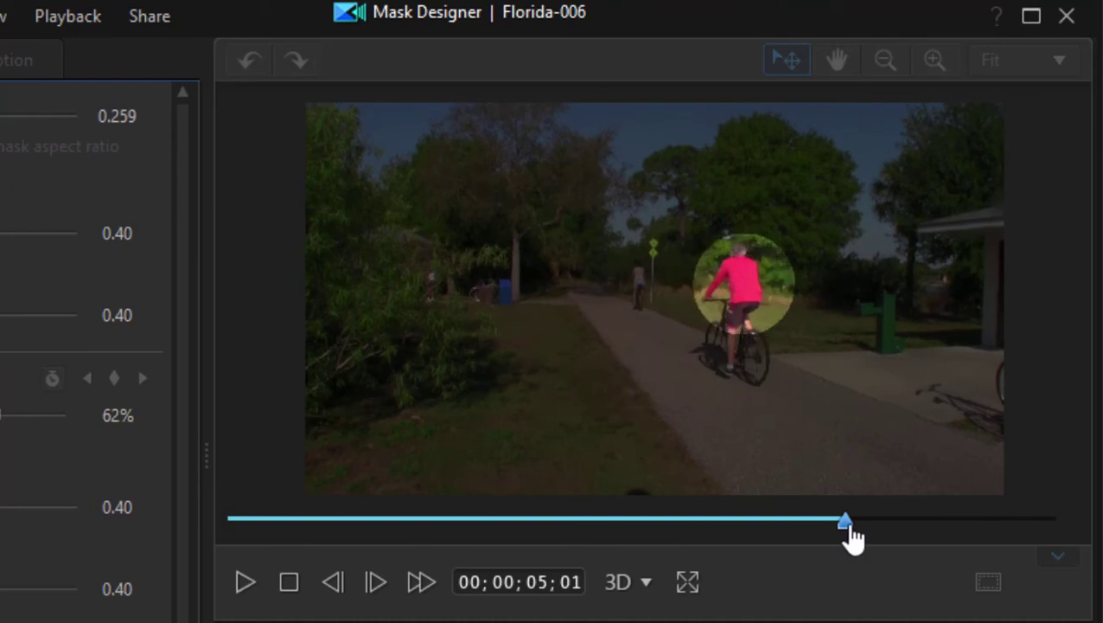
{"action": "left_click_drag", "start_coordinate": [846, 523], "coordinate": [449, 523]}
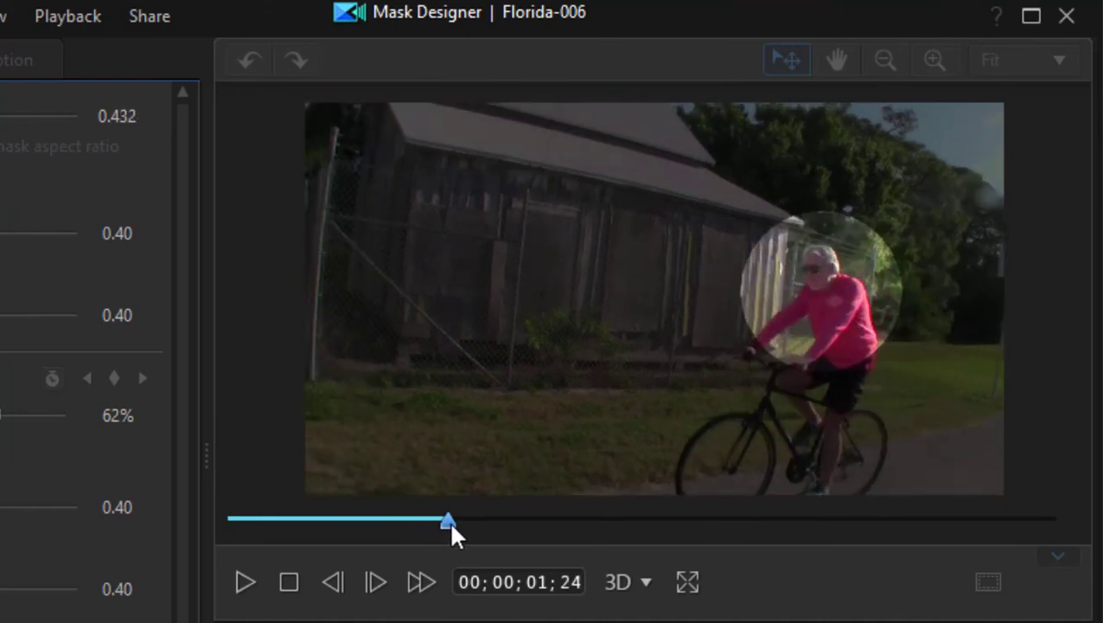
{"action": "key", "text": "space"}
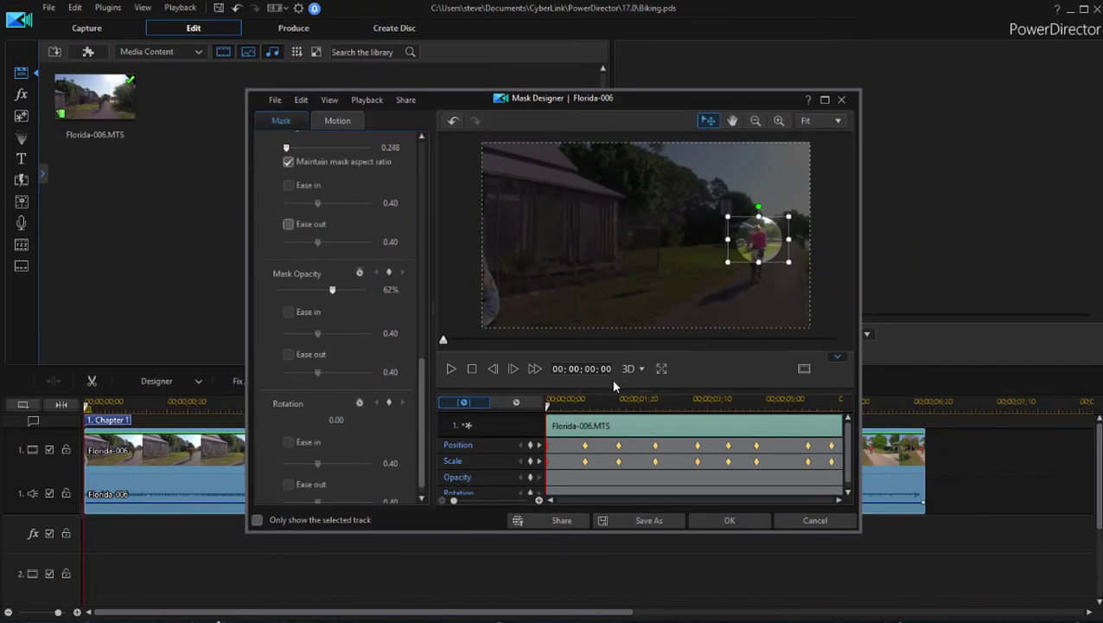
Confirm the spotlight mask with OK and play the masked Florida-006 clip in the main preview.
{"action": "left_click", "coordinate": [730, 519]}
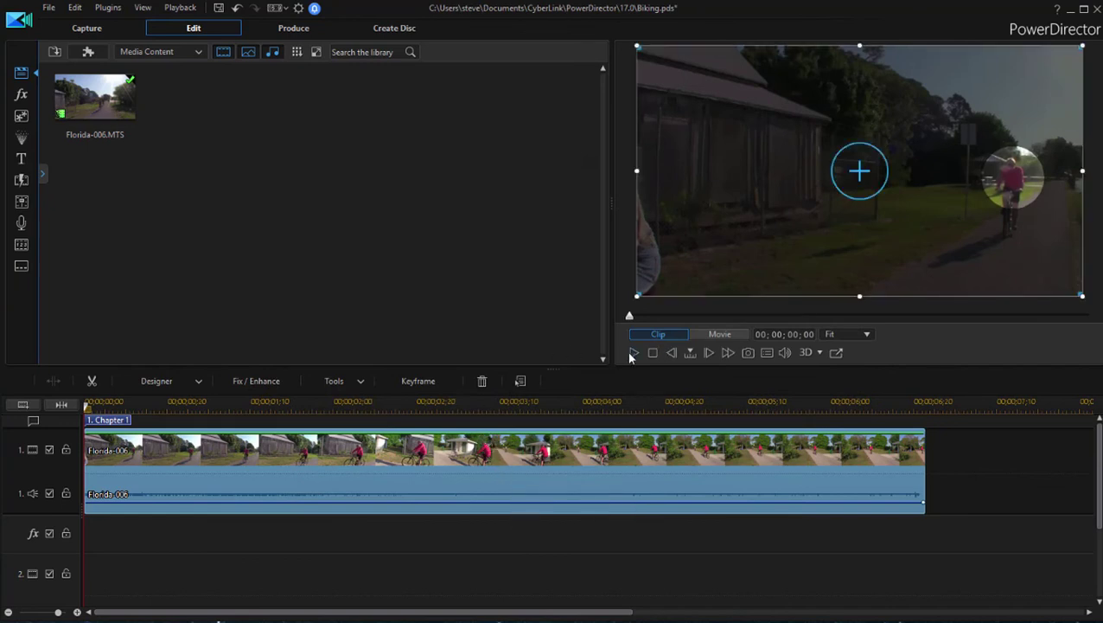
{"action": "left_click", "coordinate": [633, 354]}
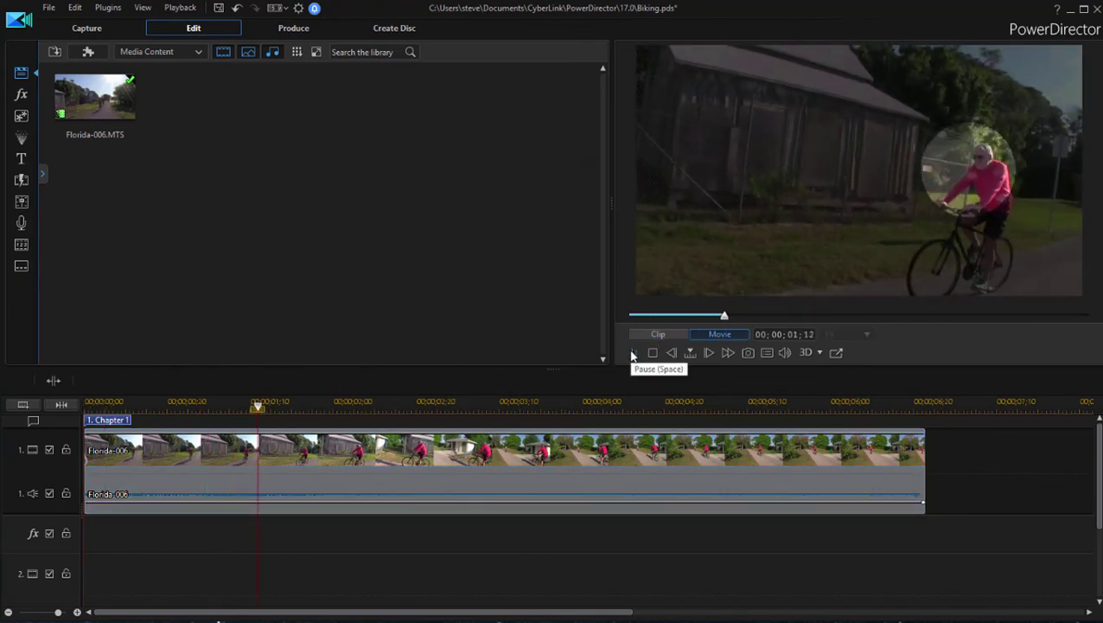